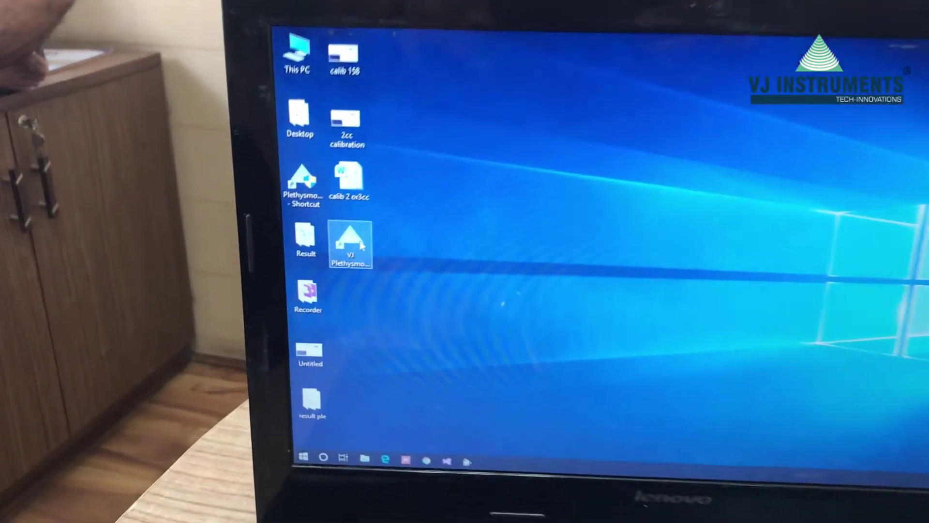
Launch VJ Plethysmometer 5.0.0 from its desktop shortcut.
double_click(360, 245)
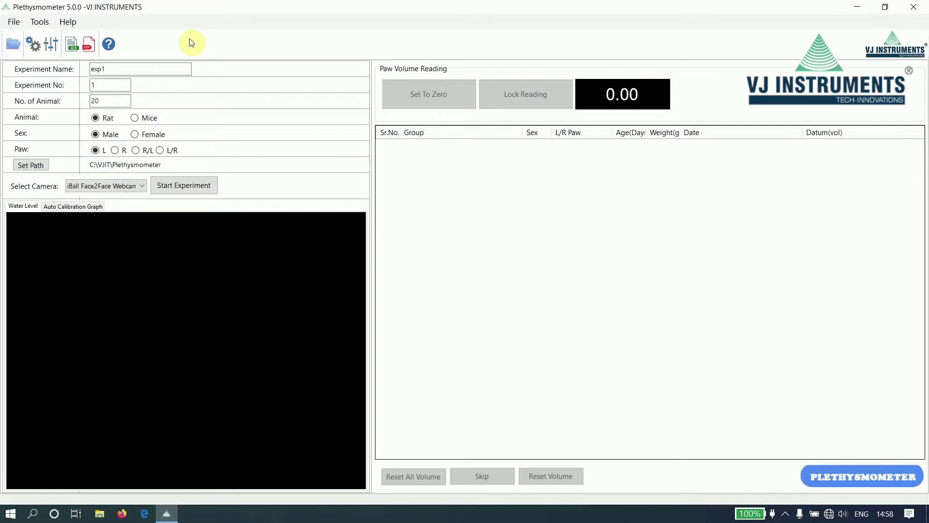
click(38, 21)
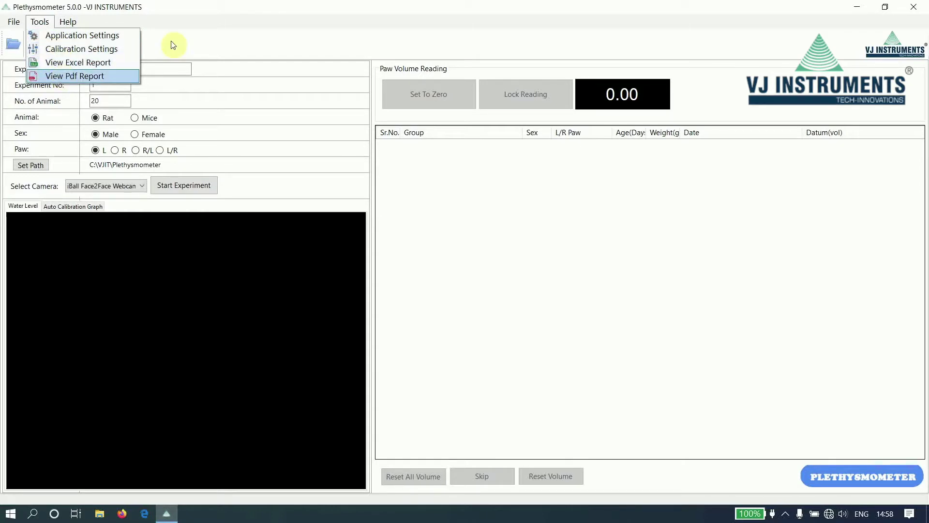
click(289, 24)
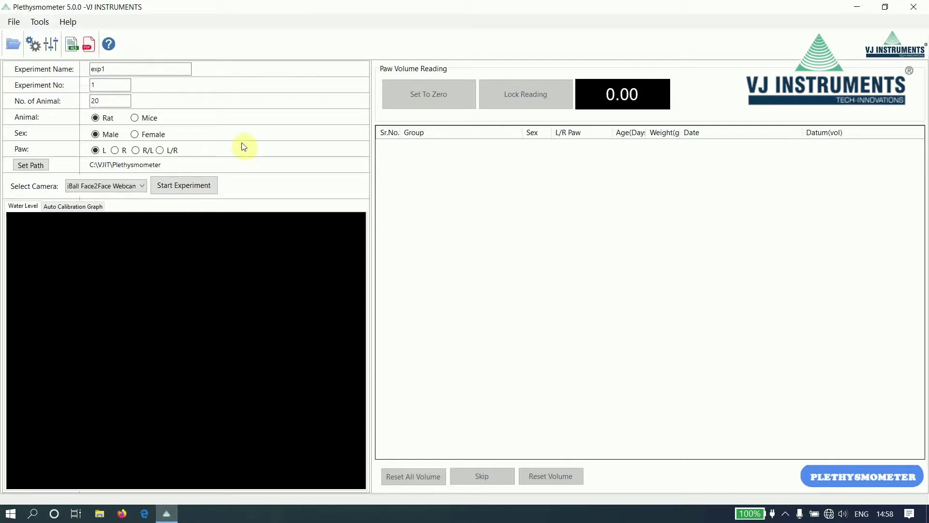
Replace exp1 with experiment name Test1, number 11, and set 5 animals.
drag(128, 68, 50, 60)
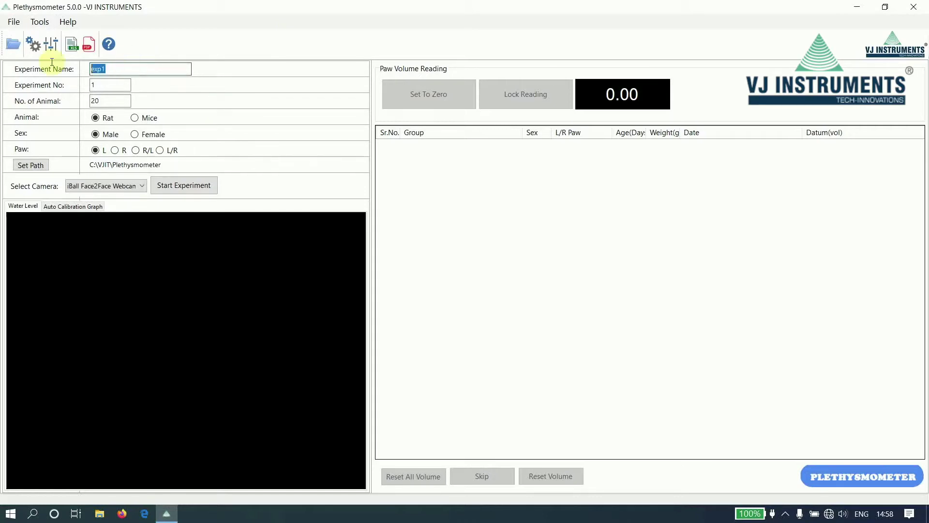
text(Test)
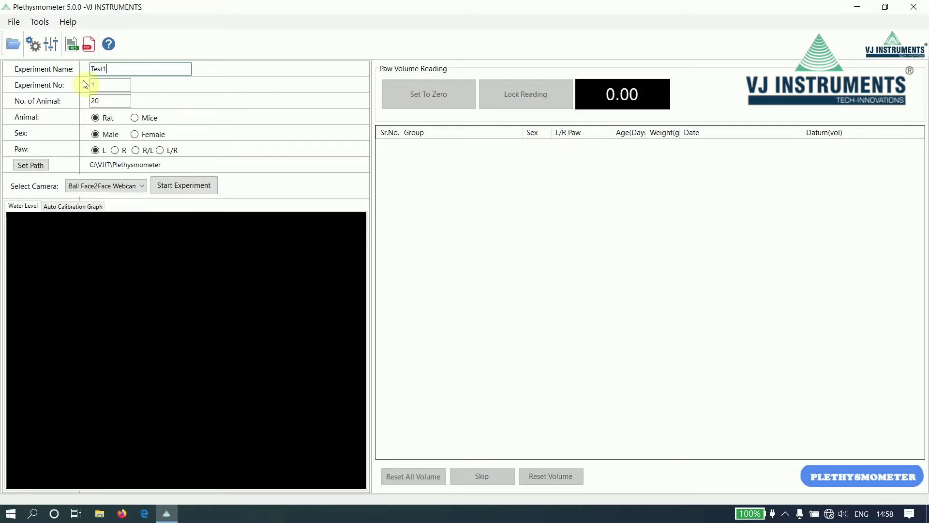
click(114, 87)
text(1)
key(Tab)
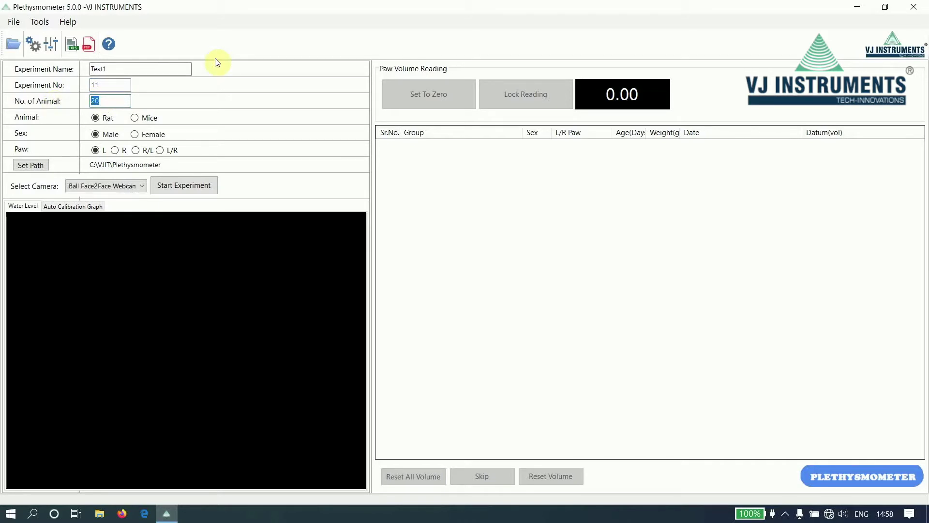
text(5)
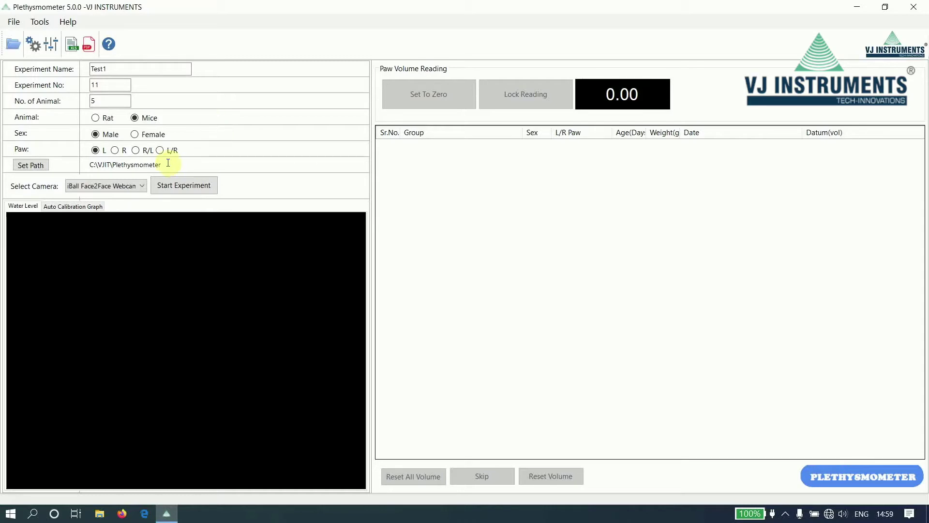
Inspect the save folder path and open the folder chooser for the save location.
drag(173, 164, 85, 164)
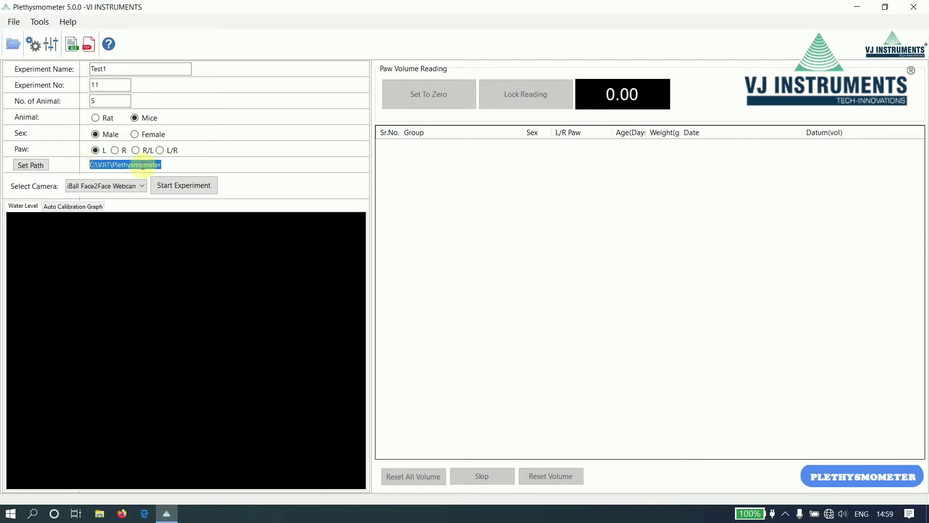
click(169, 162)
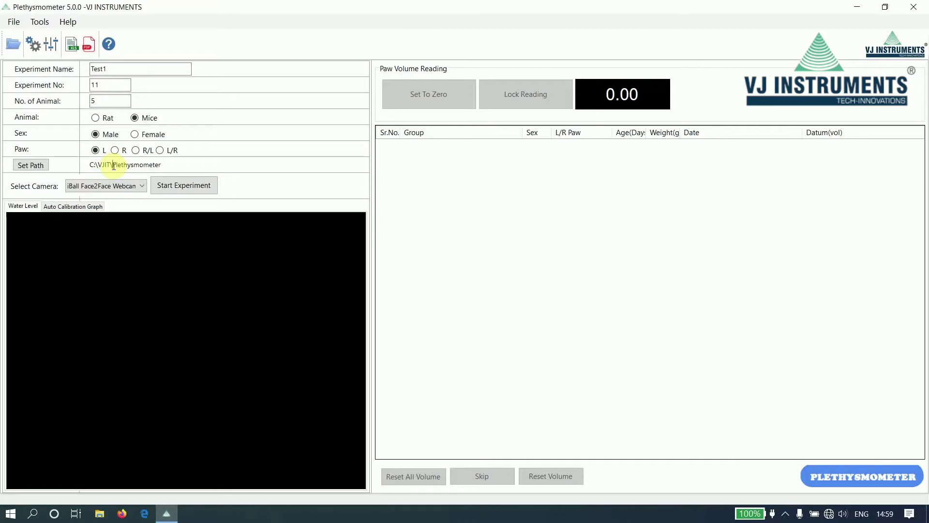
drag(114, 166, 193, 159)
click(190, 163)
click(41, 169)
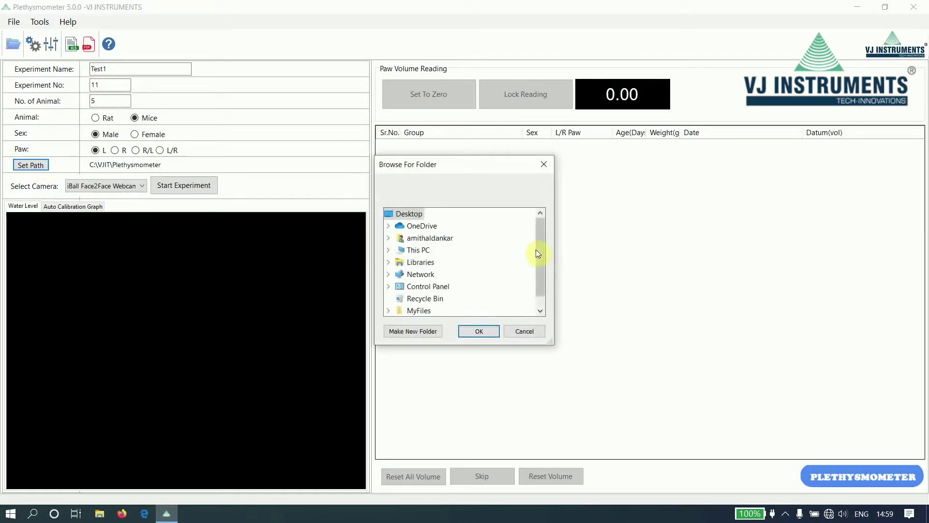
drag(541, 265, 535, 275)
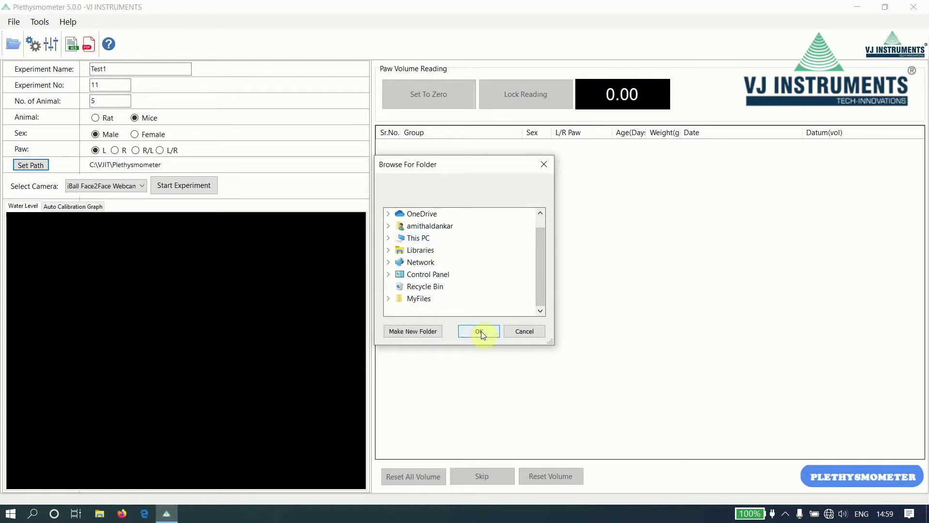
click(545, 164)
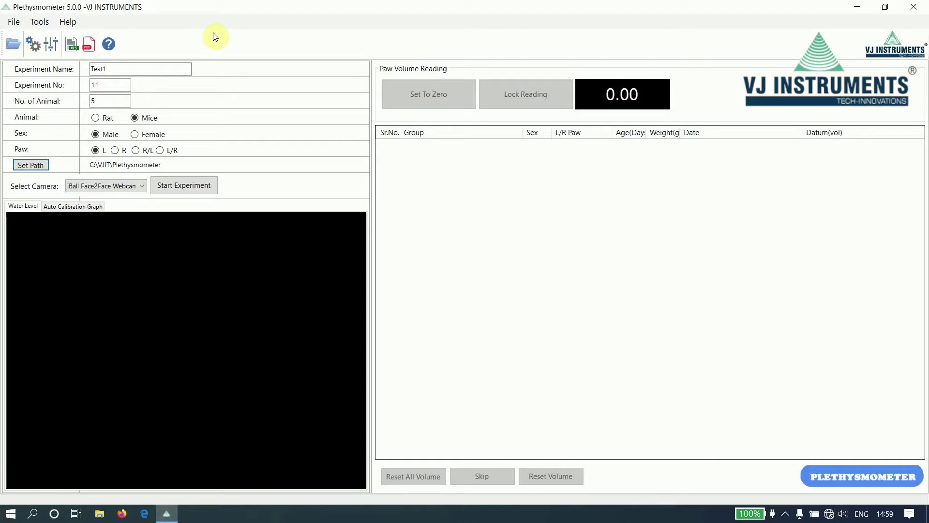
click(47, 49)
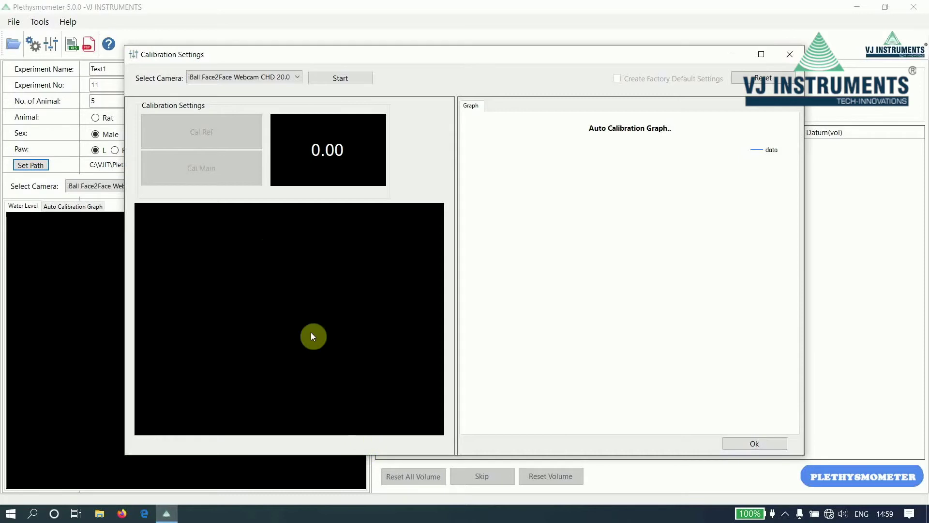
Calibrate using the iBall Face2Face webcam, starting the live reading and recording the reference level.
click(297, 77)
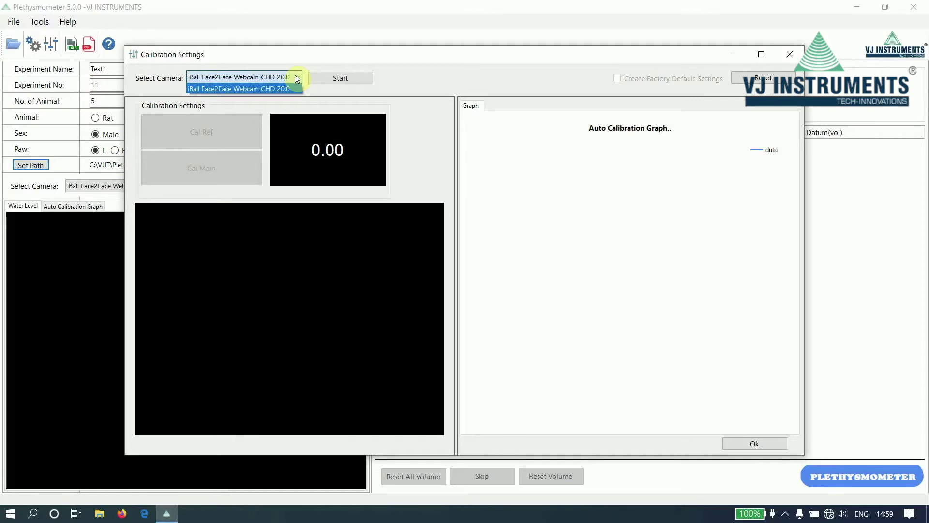
click(296, 77)
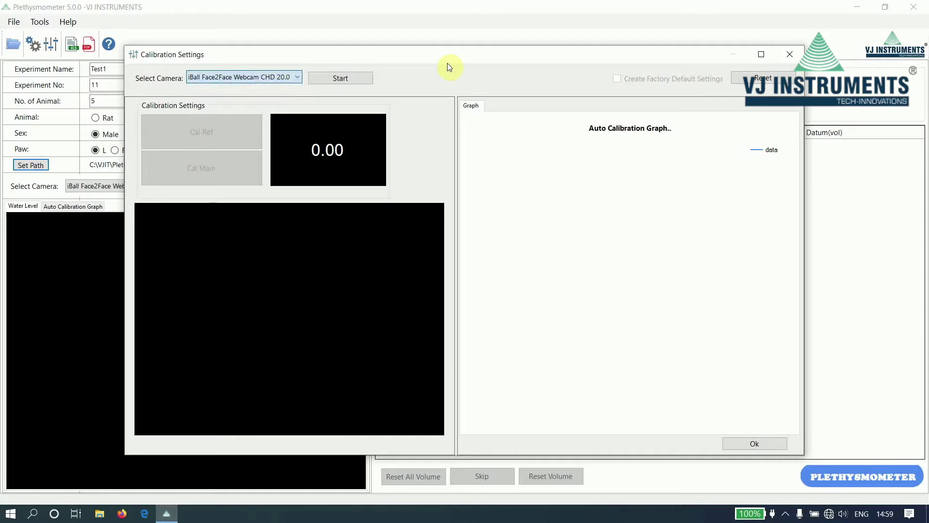
click(363, 81)
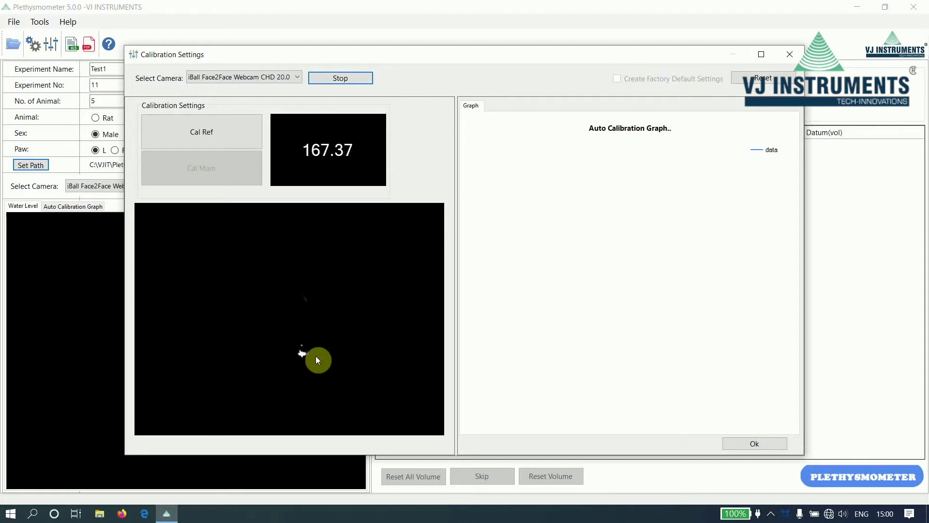
click(222, 140)
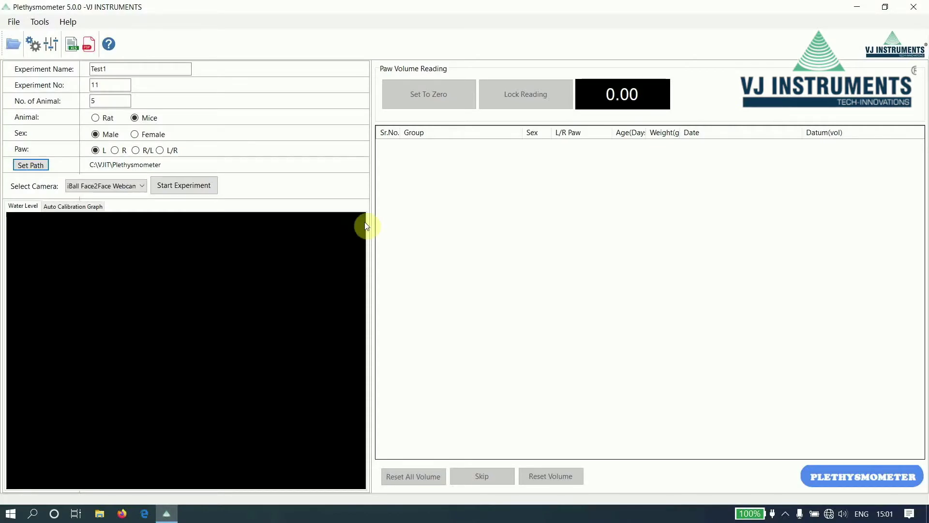
Start the Test1 experiment and zero the reading before each paw measurement.
click(186, 193)
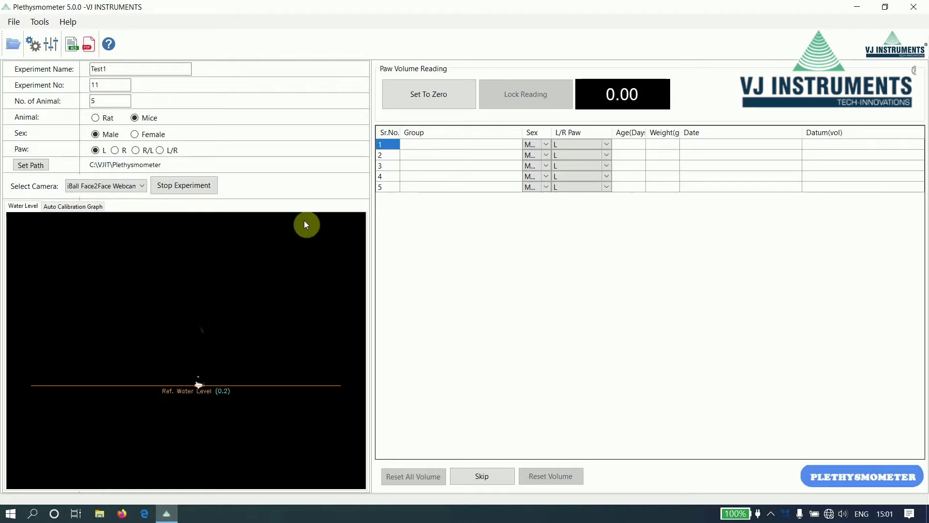
click(430, 100)
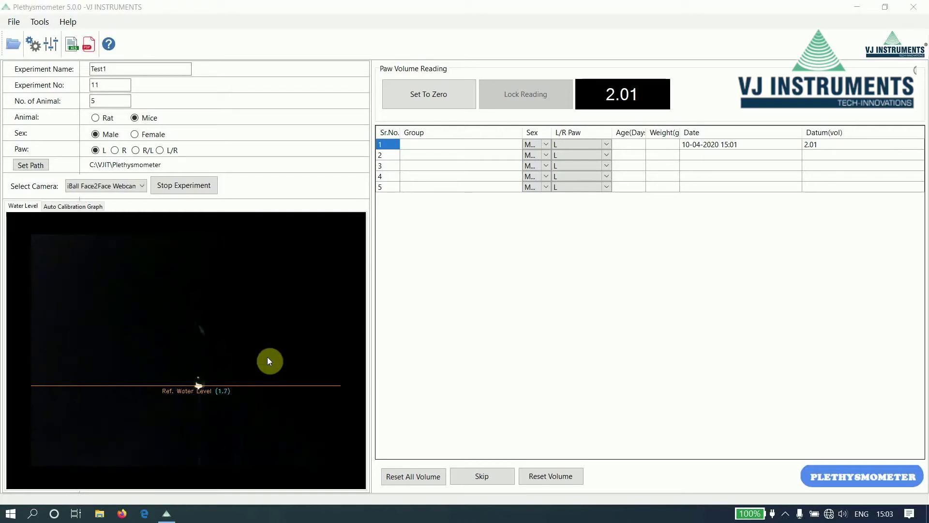
click(436, 103)
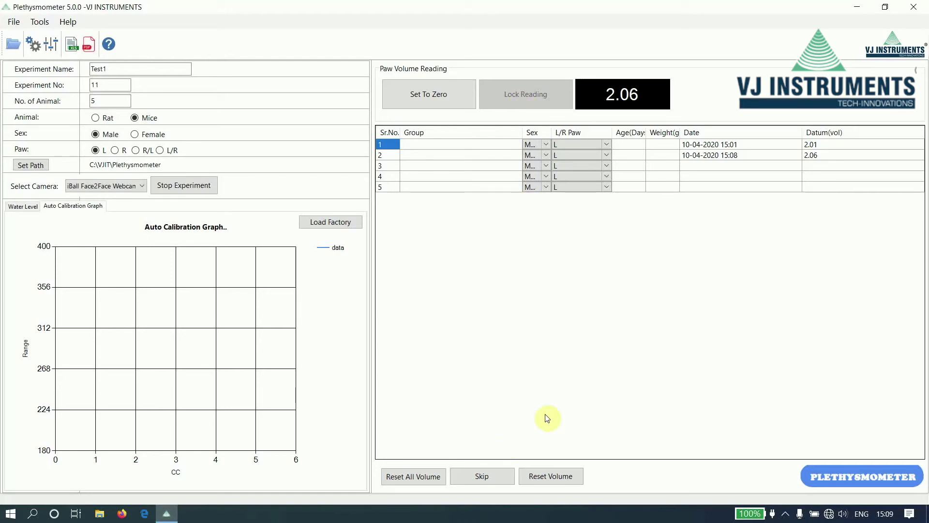
click(27, 50)
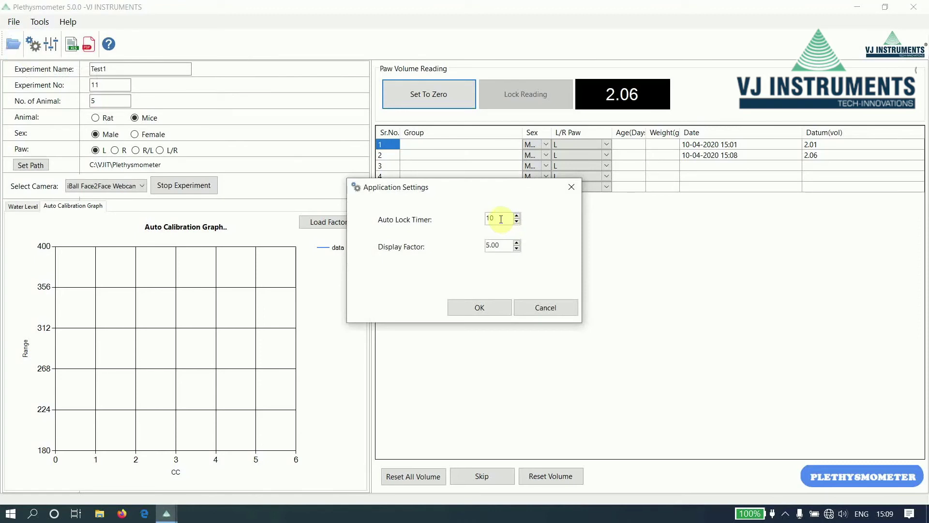
drag(501, 218, 450, 211)
click(545, 312)
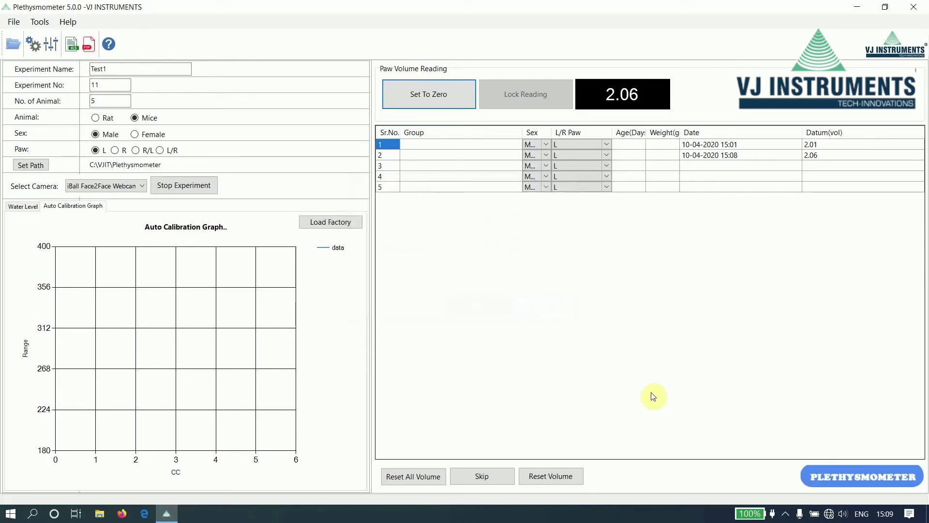
Stop the experiment, dismiss the Experiment Over message, and open the reports folder.
click(181, 185)
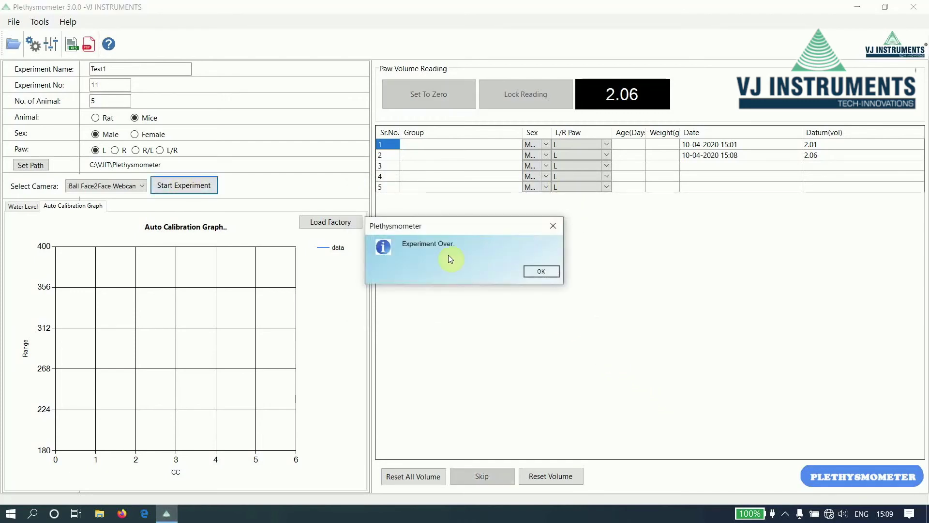
click(540, 272)
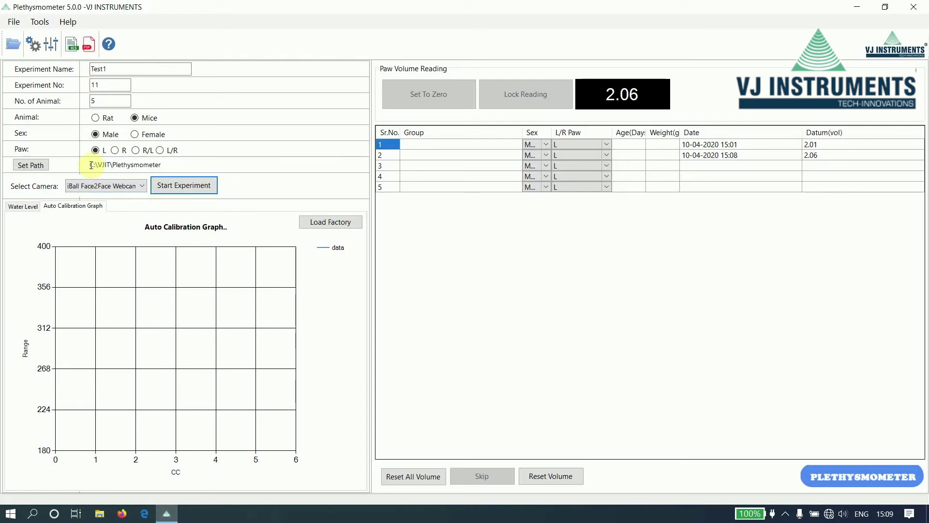
drag(90, 165, 211, 163)
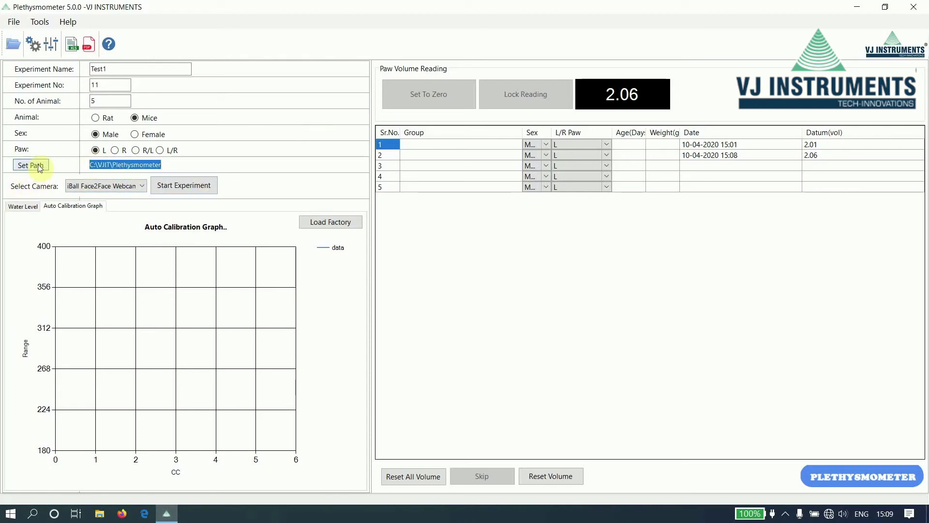
click(130, 165)
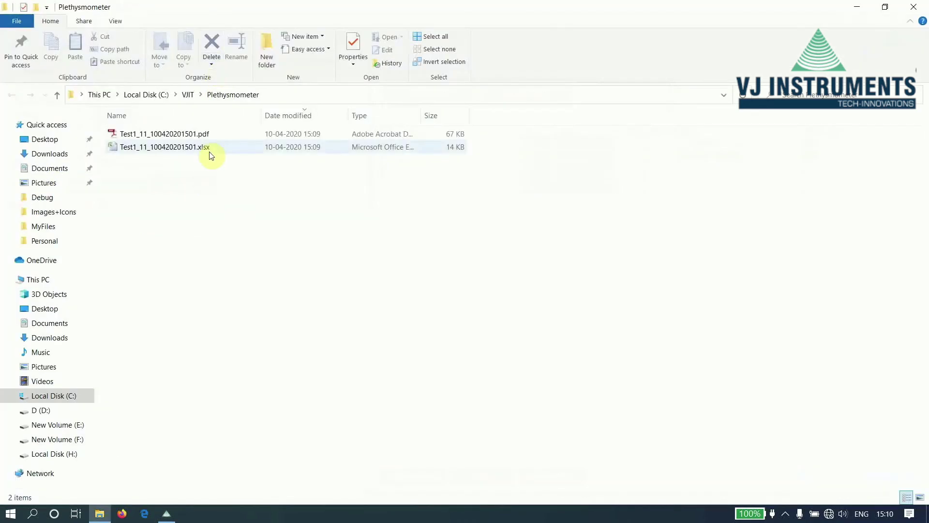
View and close the Test1 PDF report, then open the Test1 Excel report.
double_click(209, 135)
click(55, 124)
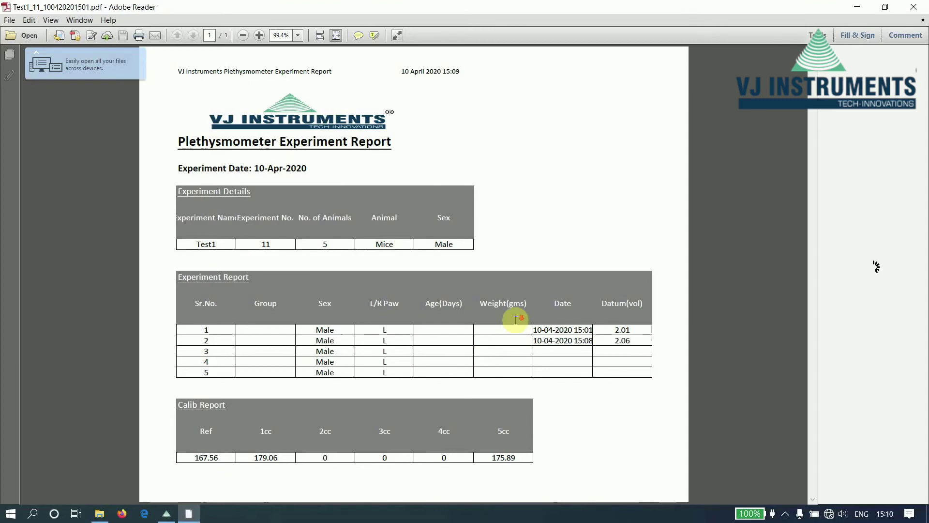
click(913, 7)
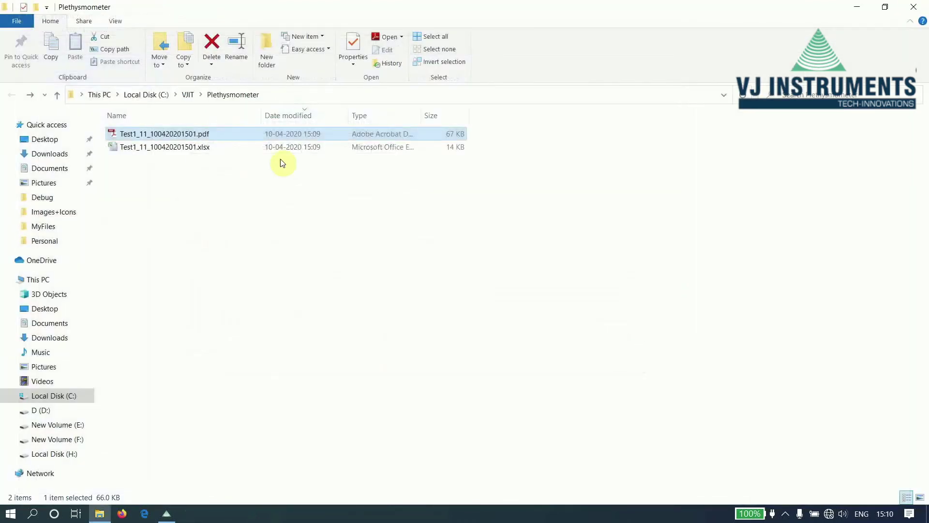
double_click(201, 147)
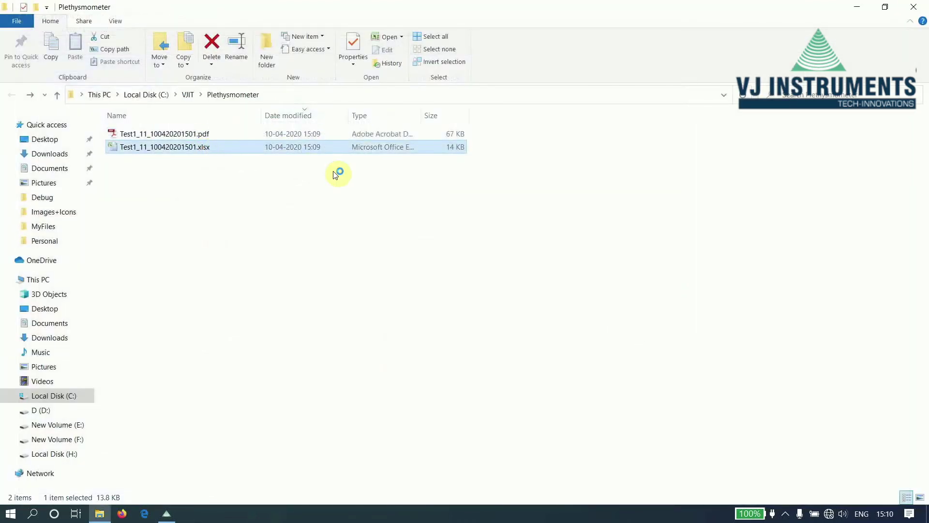